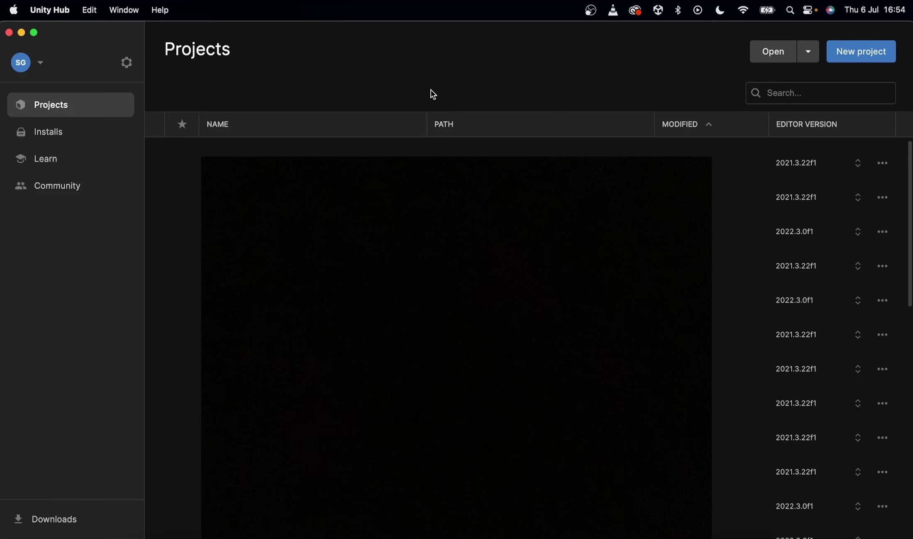
# - Create a new 3D (HDRP) project called CloudsUnity on editor version 2022.3.0f1
pyautogui.click(835, 61)
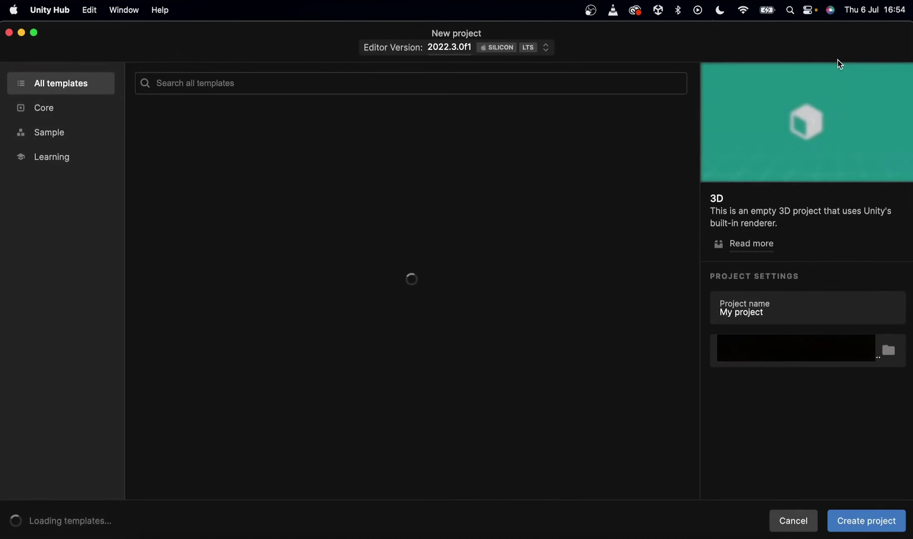
pyautogui.click(439, 53)
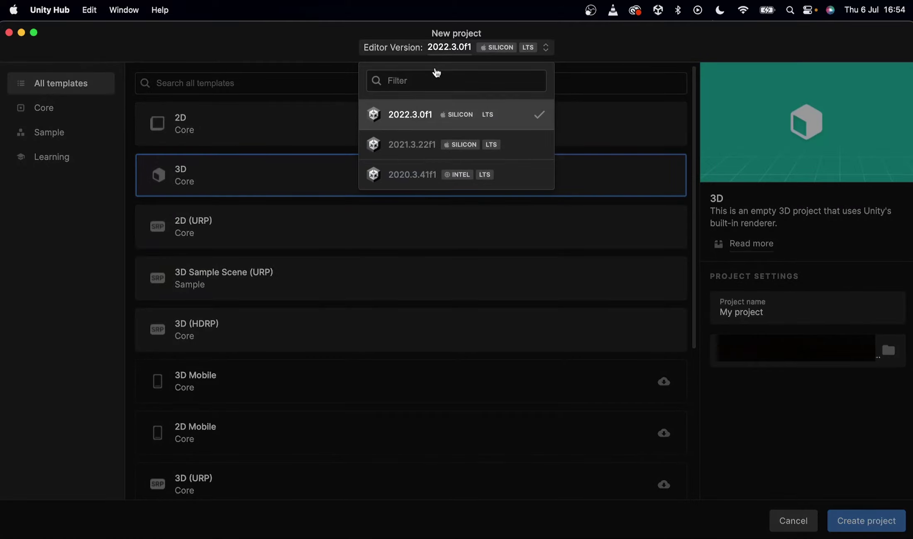
pyautogui.click(412, 125)
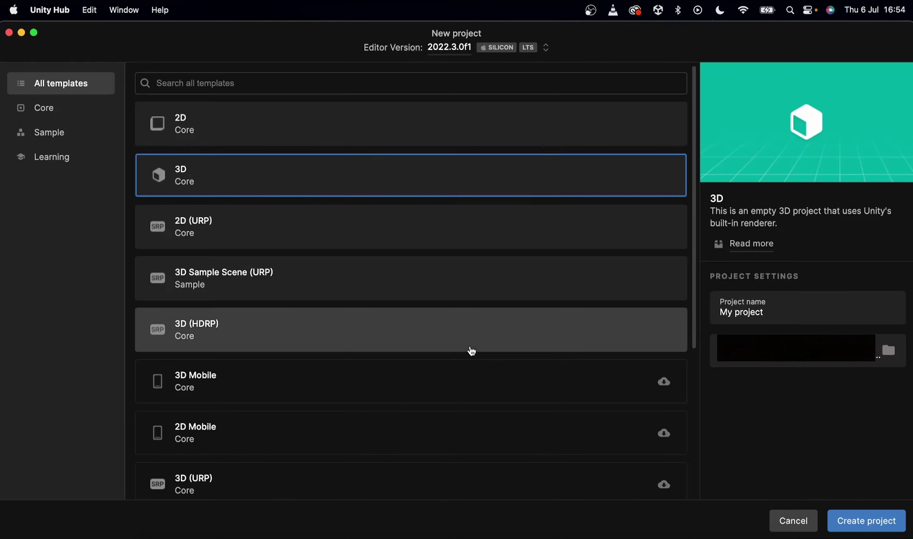
pyautogui.click(397, 339)
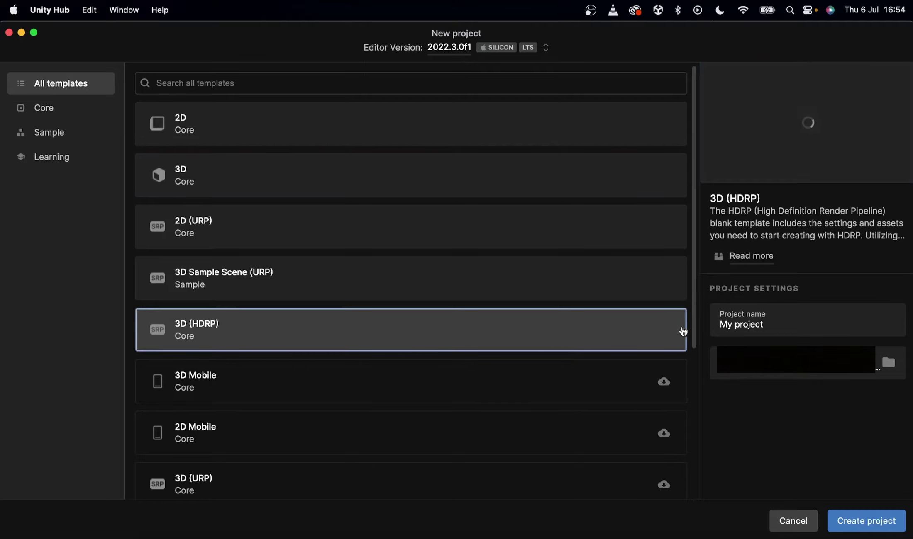
pyautogui.press('Tab')
pyautogui.write('Cloud')
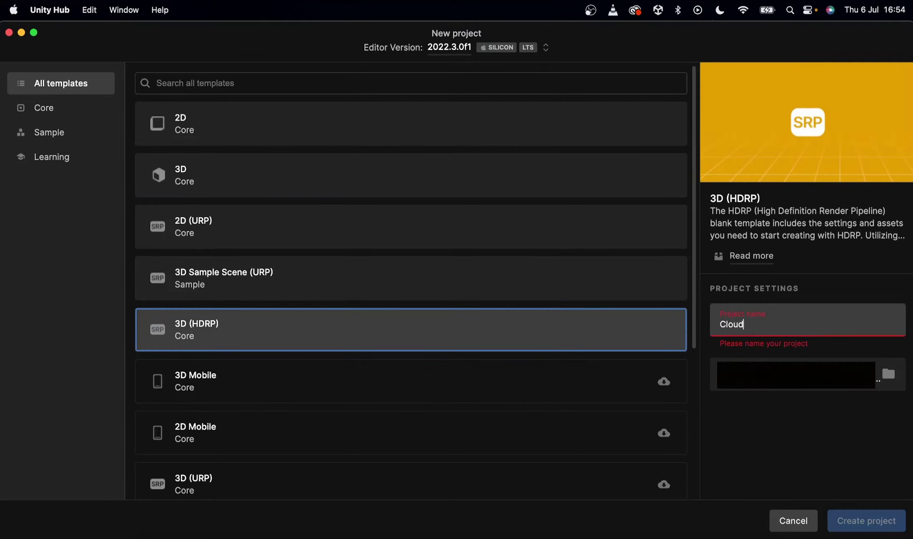
pyautogui.write('sUnity')
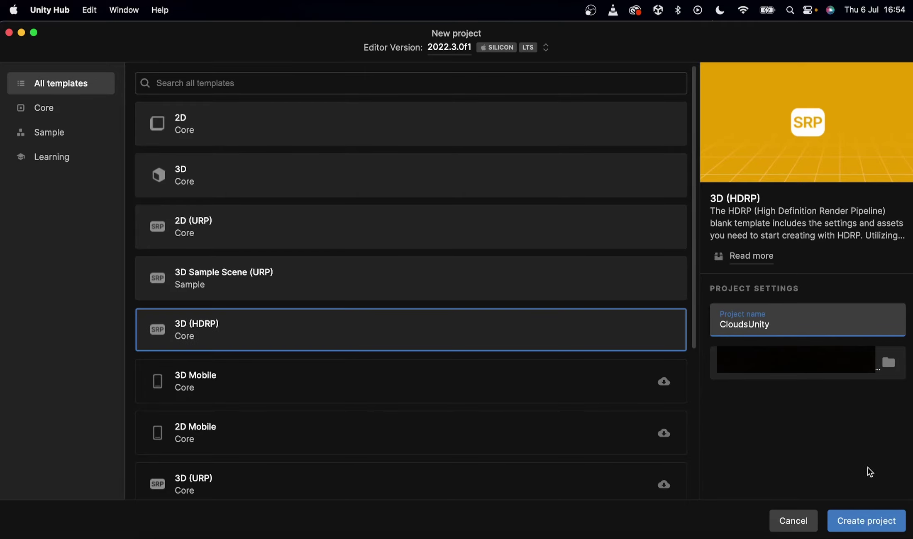
pyautogui.click(862, 521)
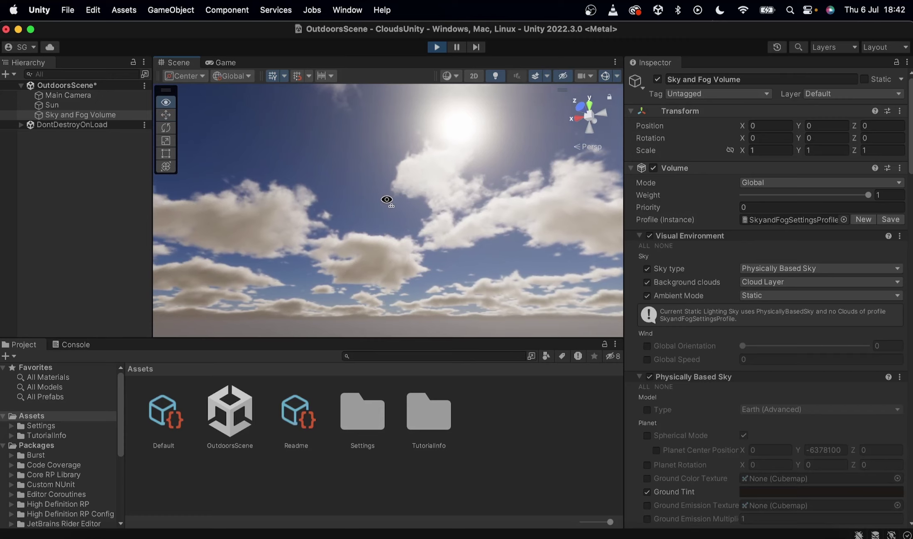
# - Orbit the Scene view around the OutdoorsScene sky and clear the Readme selection
pyautogui.moveTo(386, 200)
pyautogui.mouseDown(button='right')
pyautogui.moveTo(335, 201)
pyautogui.moveTo(615, 214)
pyautogui.mouseUp(button='right')
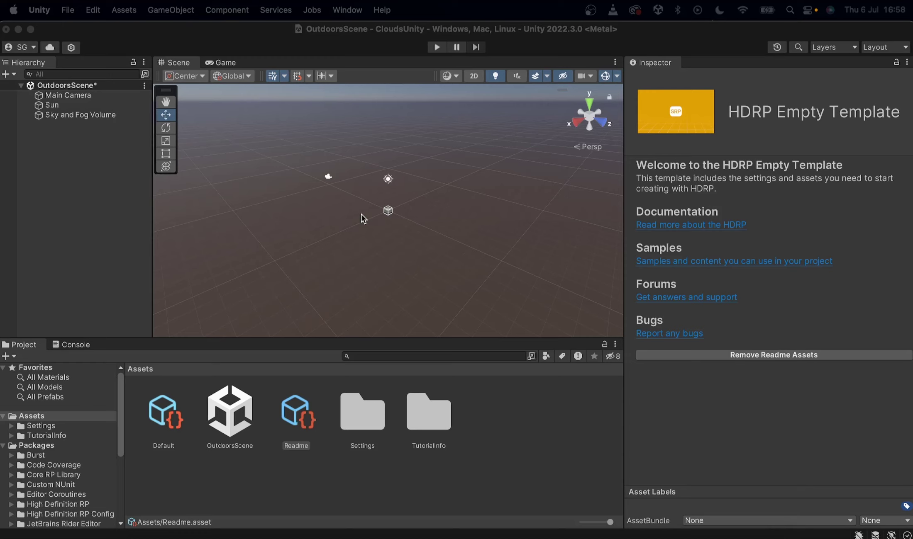
pyautogui.click(371, 224)
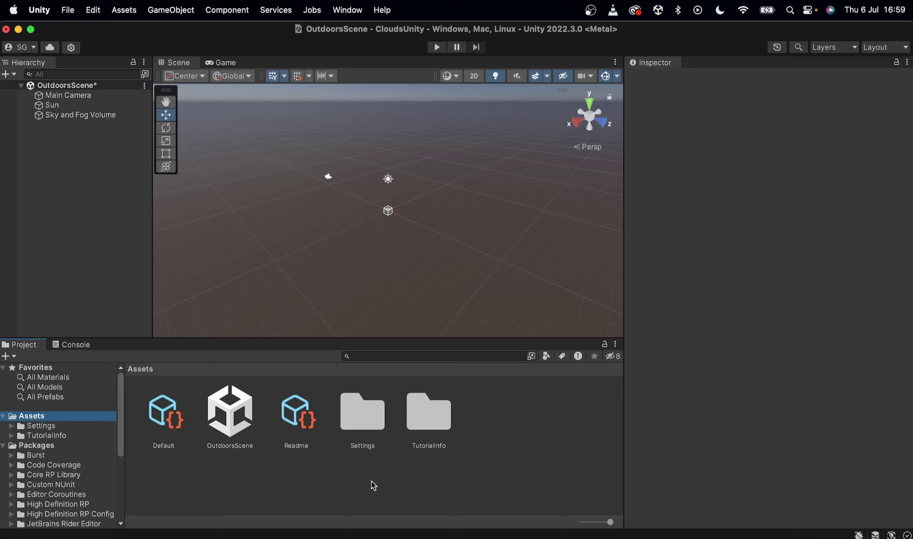
# - In Assets/Settings, tick Volumetric Clouds under Lighting > Volumetrics of HDRP High Fidelity
pyautogui.doubleClick(370, 423)
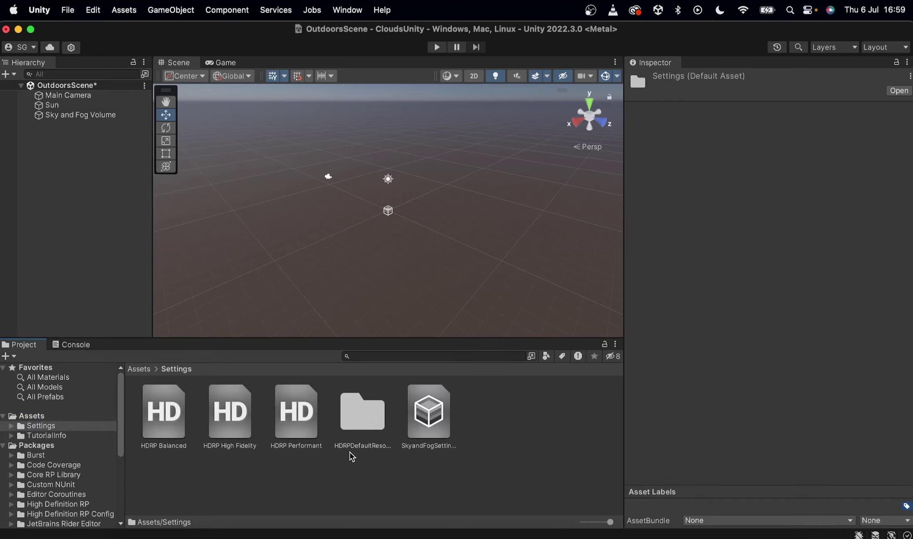
pyautogui.click(246, 427)
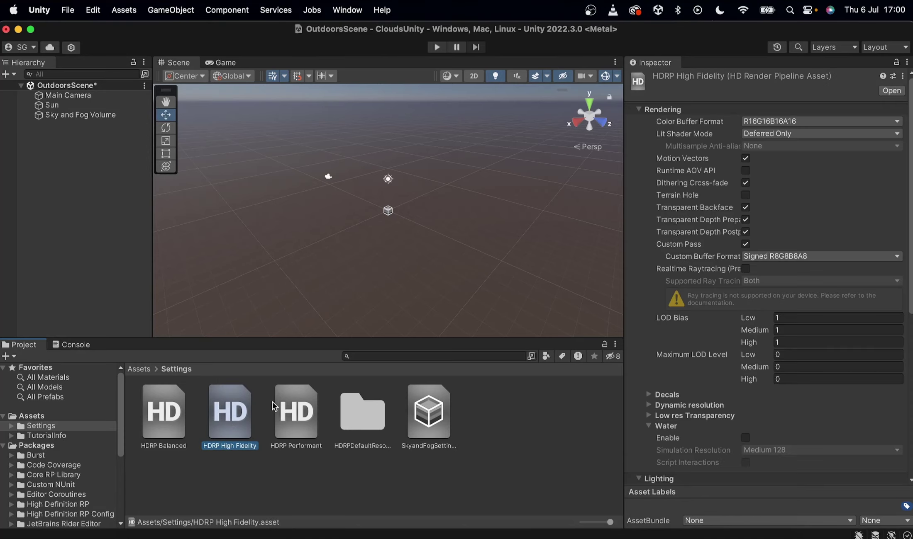
pyautogui.scroll(-4, 673, 359)
pyautogui.scroll(-2, 673, 359)
pyautogui.scroll(-2, 673, 359)
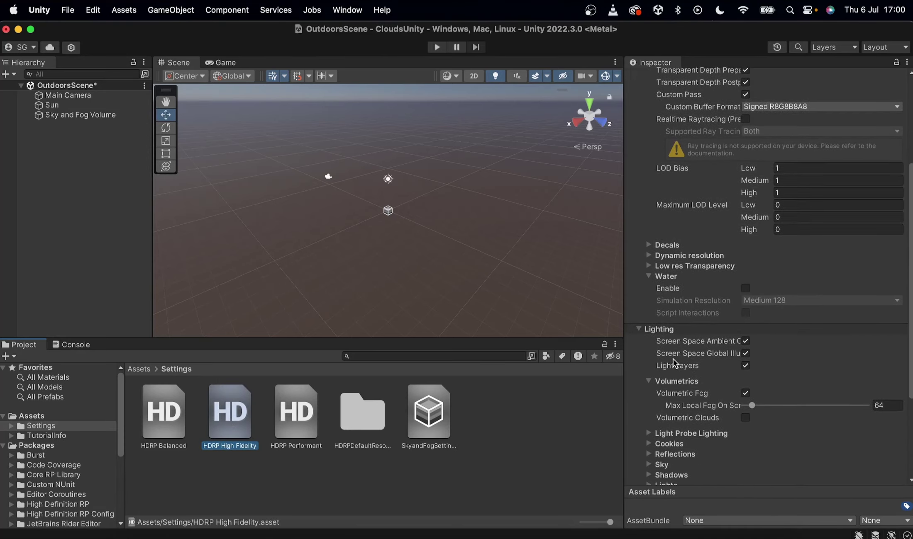
pyautogui.scroll(-1, 673, 359)
pyautogui.scroll(-3, 673, 359)
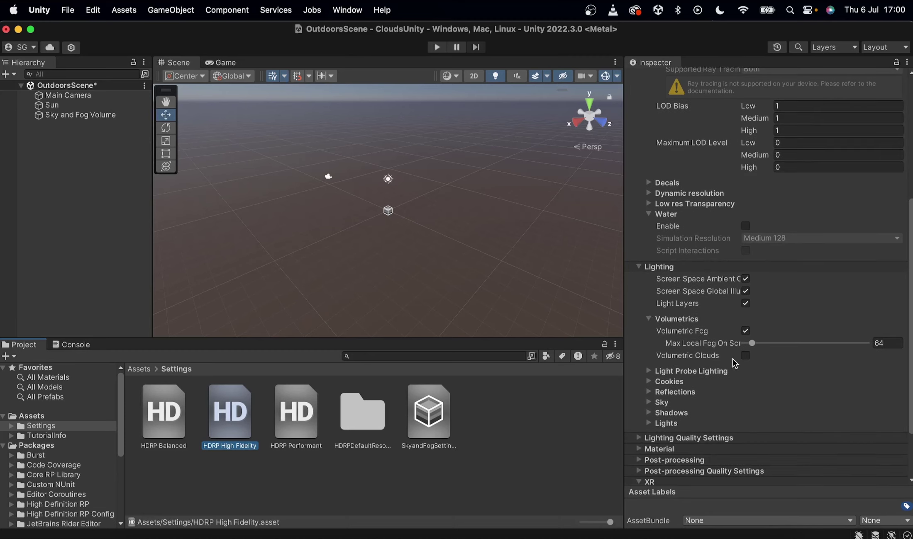
pyautogui.click(745, 356)
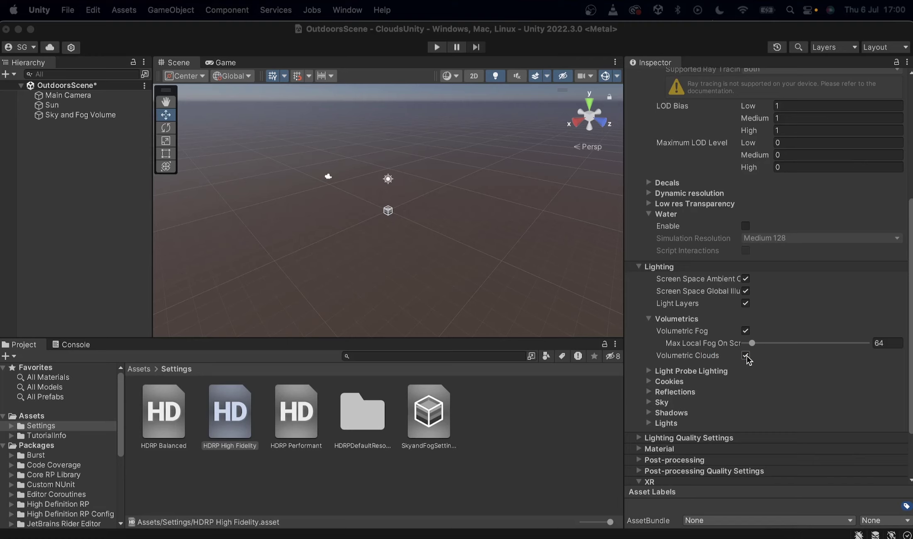
pyautogui.click(94, 11)
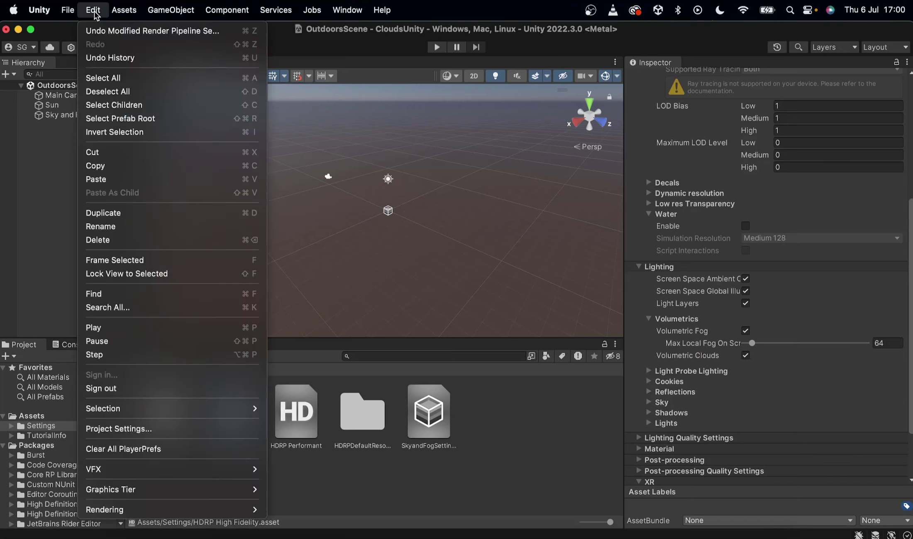
pyautogui.click(144, 425)
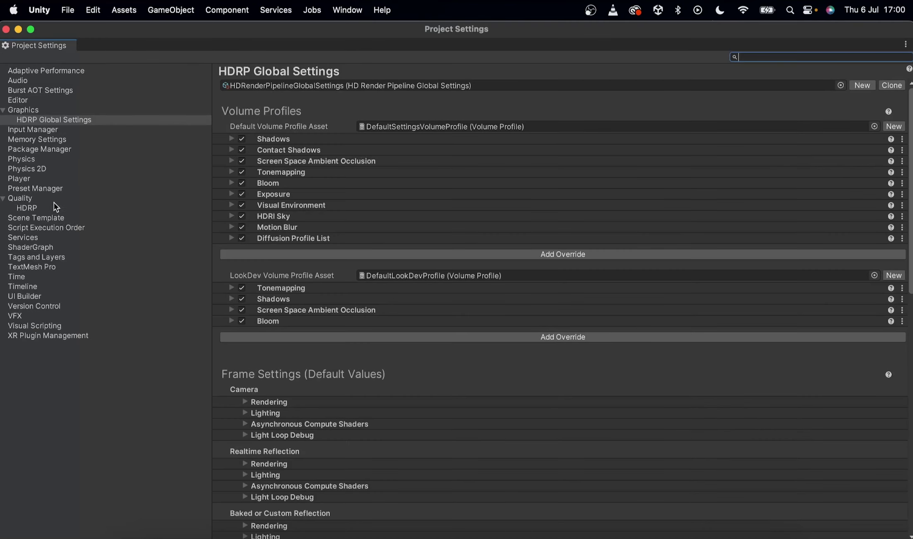
pyautogui.click(39, 109)
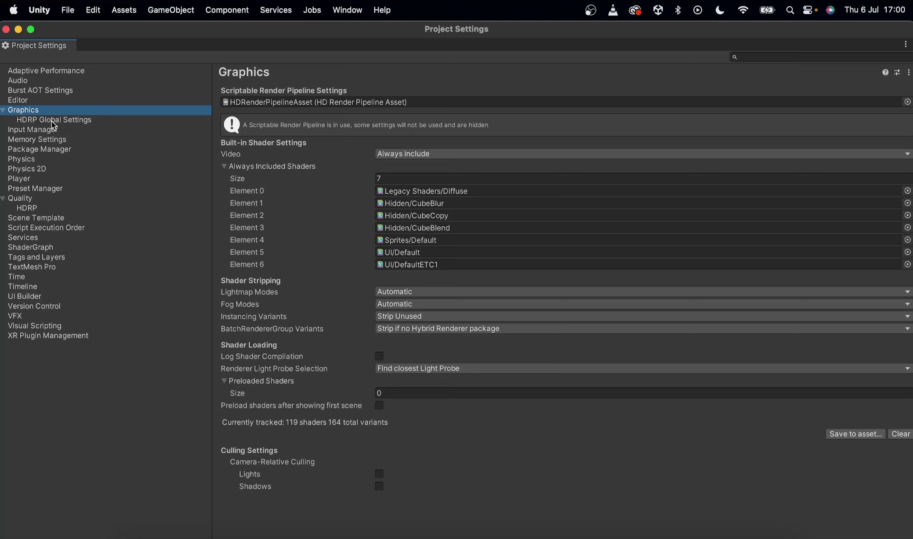
pyautogui.click(53, 121)
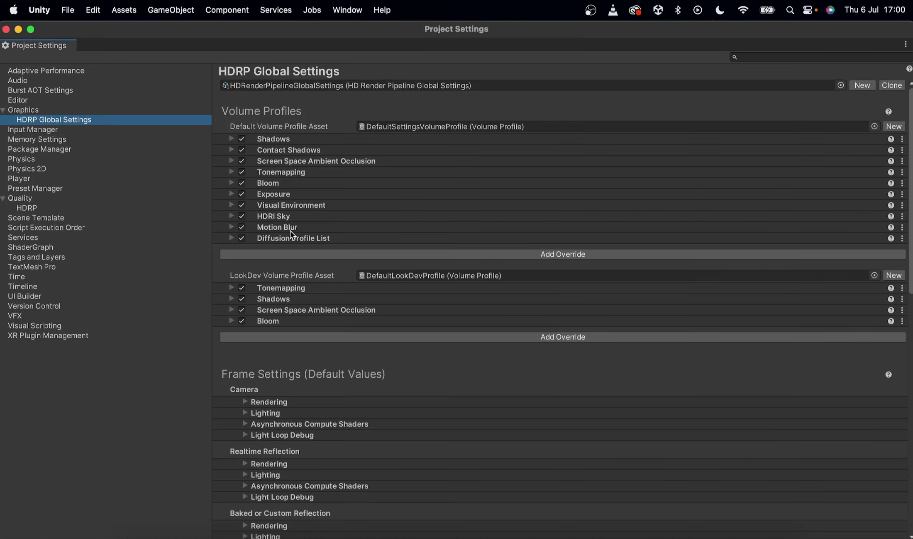
pyautogui.scroll(-3, 262, 380)
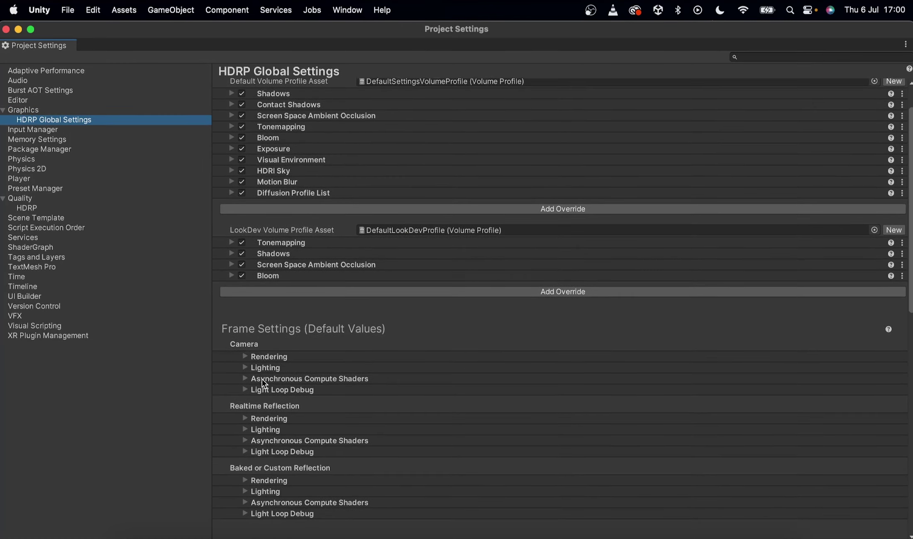
pyautogui.click(247, 364)
pyautogui.scroll(-4, 283, 364)
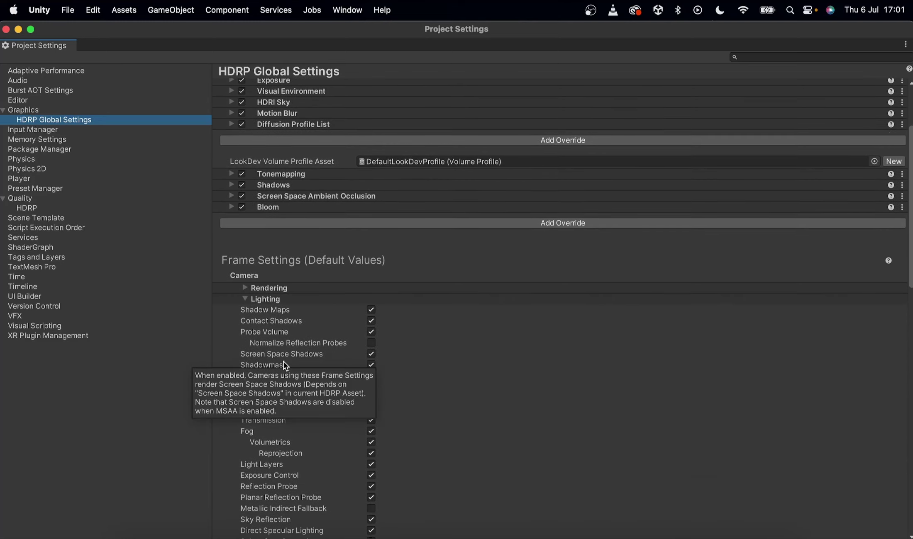
pyautogui.scroll(-3, 283, 365)
pyautogui.scroll(-2, 283, 365)
pyautogui.scroll(-3, 283, 361)
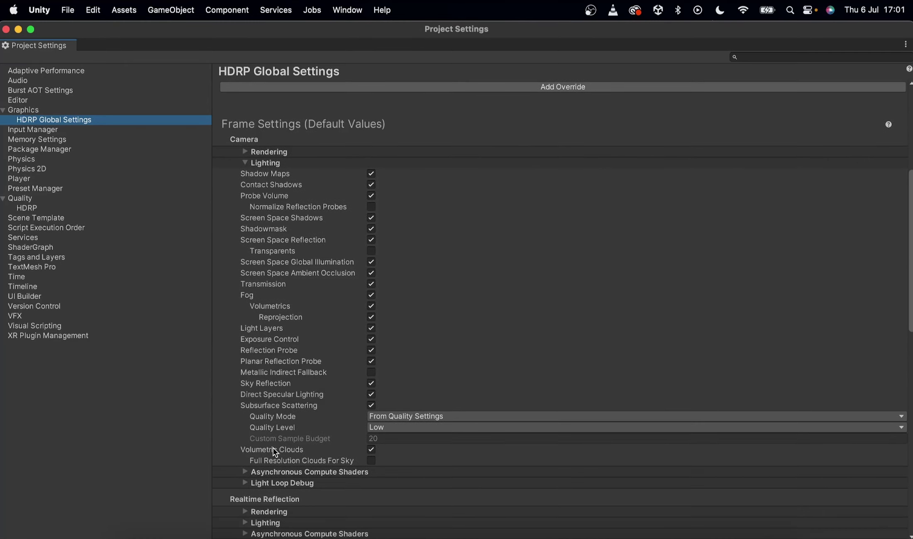
pyautogui.click(371, 451)
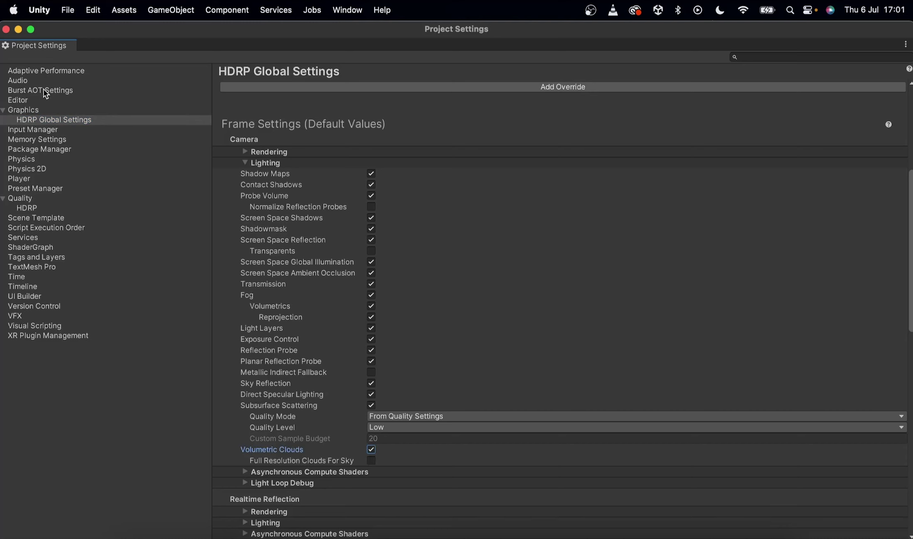
pyautogui.click(7, 30)
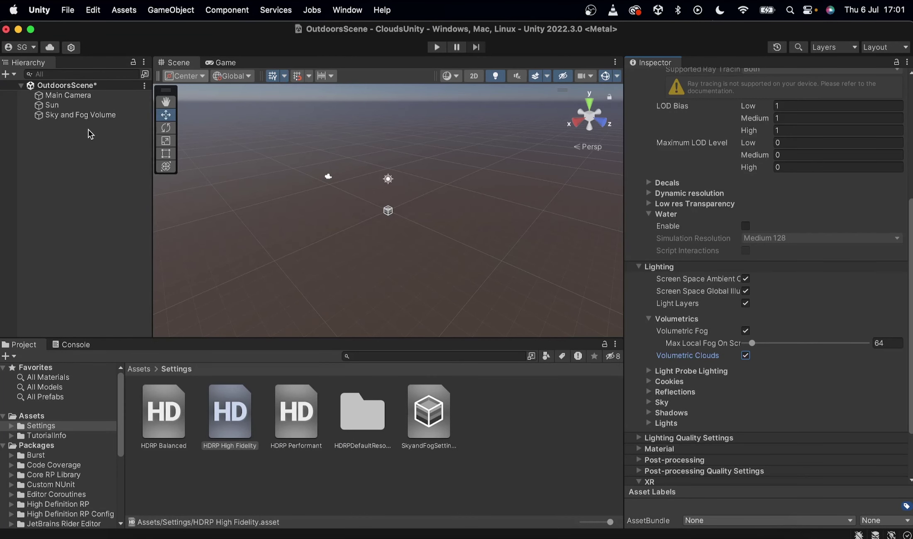
# - Add a Volumetric Clouds override to the Sky and Fog Volume profile by searching 'Vo'
pyautogui.click(89, 116)
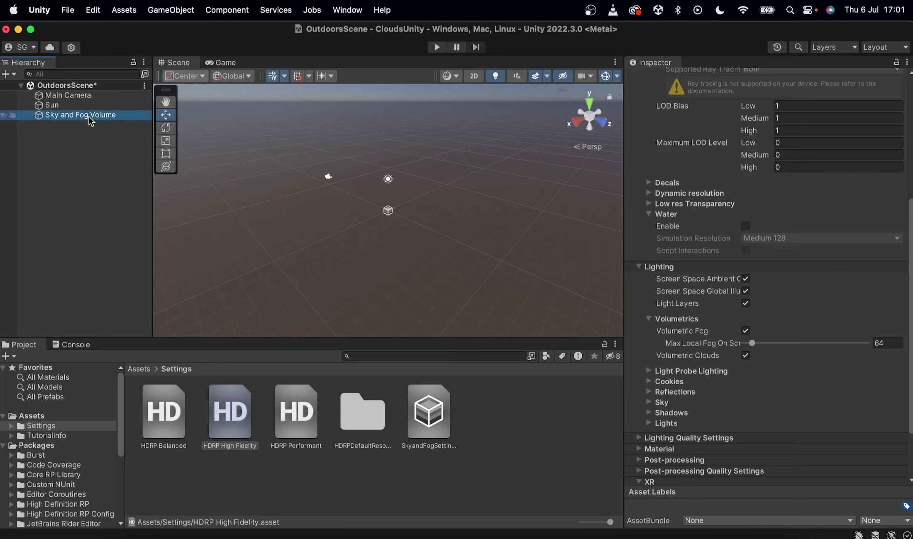
pyautogui.scroll(-10, 658, 326)
pyautogui.scroll(-10, 661, 331)
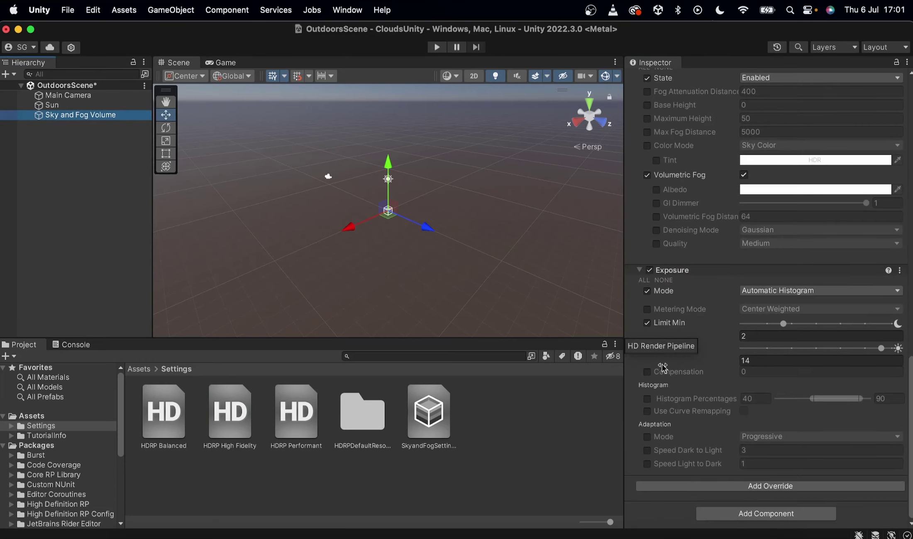
pyautogui.click(703, 482)
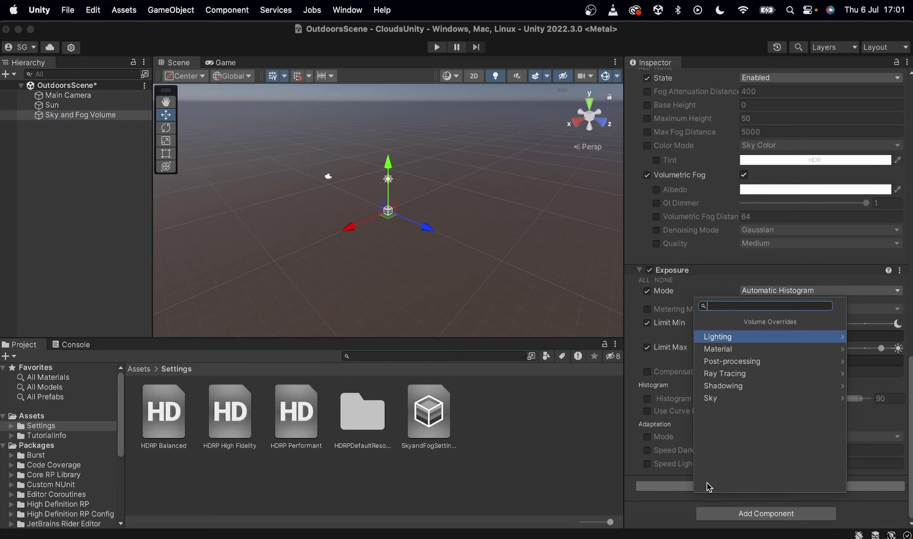
pyautogui.write('Volu')
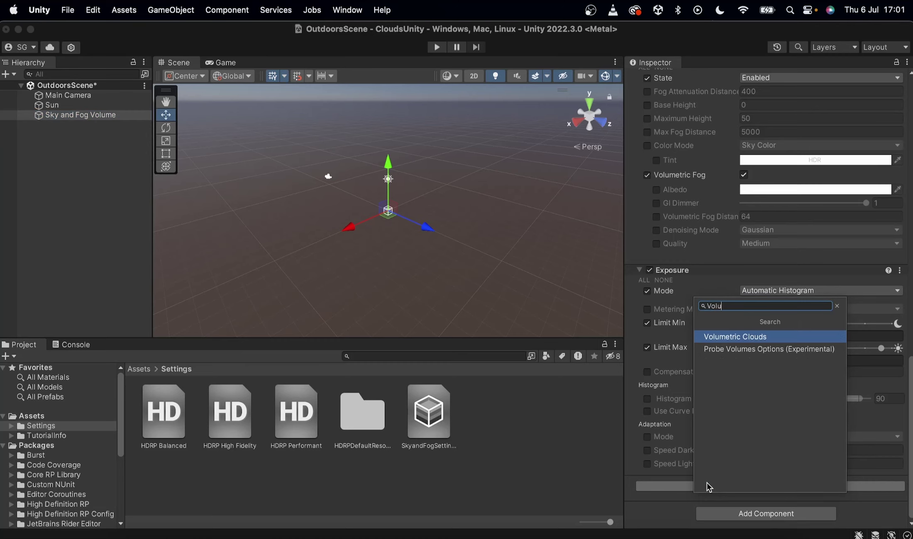
pyautogui.press('Return')
pyautogui.scroll(-5, 707, 483)
pyautogui.scroll(-5, 707, 483)
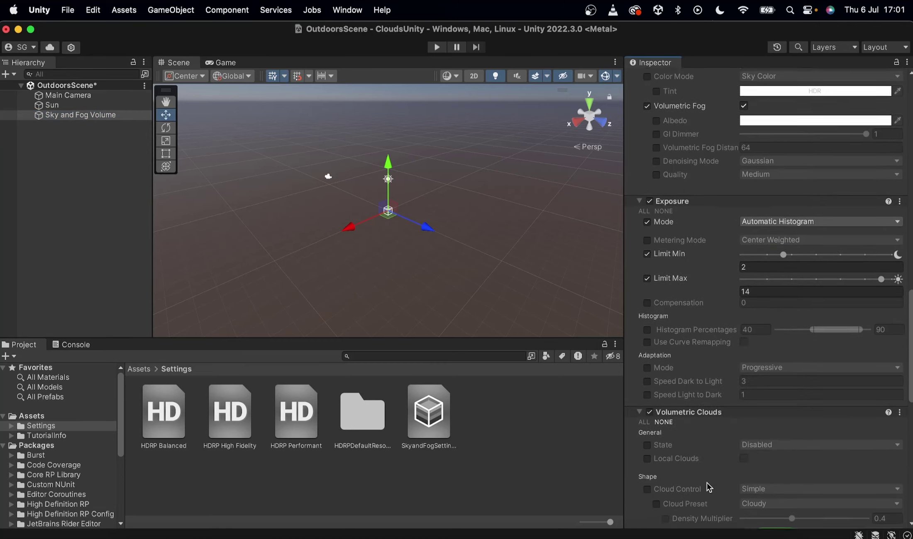
pyautogui.scroll(-5, 706, 482)
pyautogui.scroll(3, 706, 483)
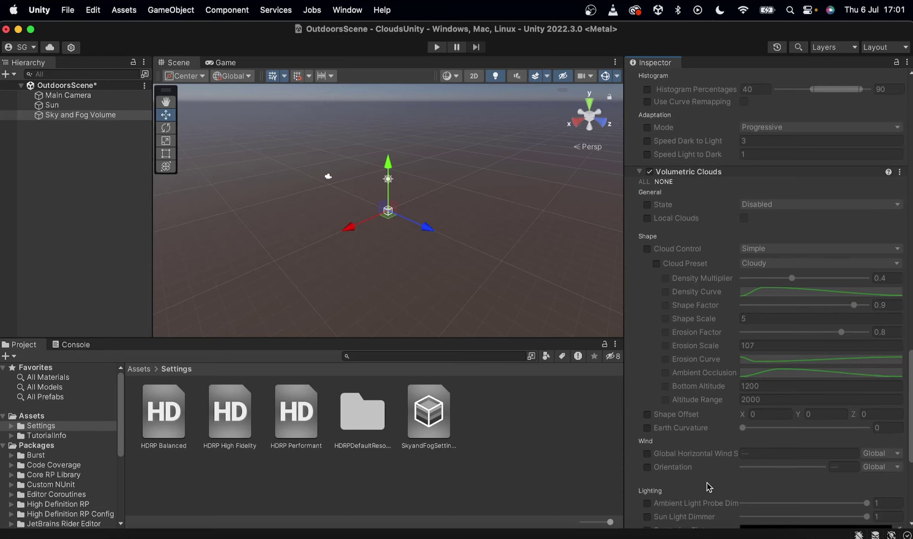
# - Set the Volumetric Clouds State override to Enabled and look up at the clouds
pyautogui.click(646, 205)
pyautogui.click(745, 207)
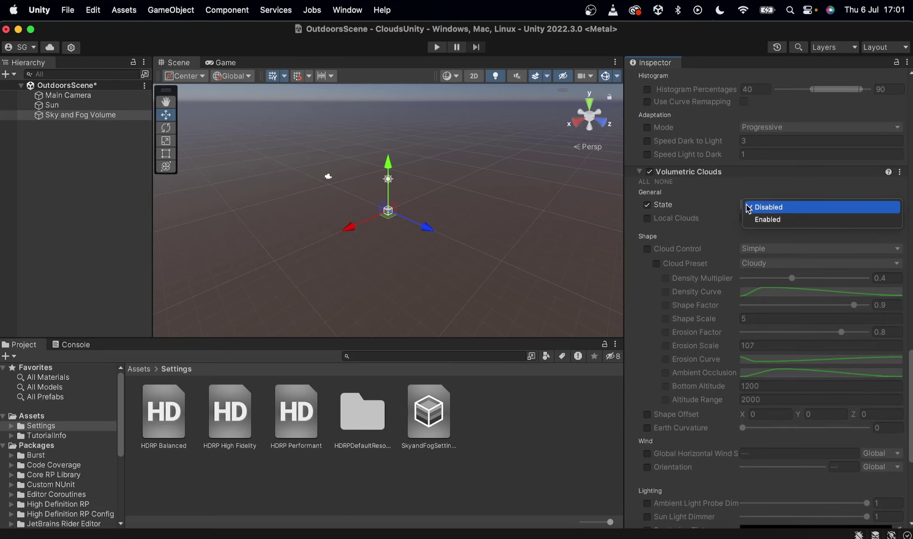
pyautogui.click(534, 264)
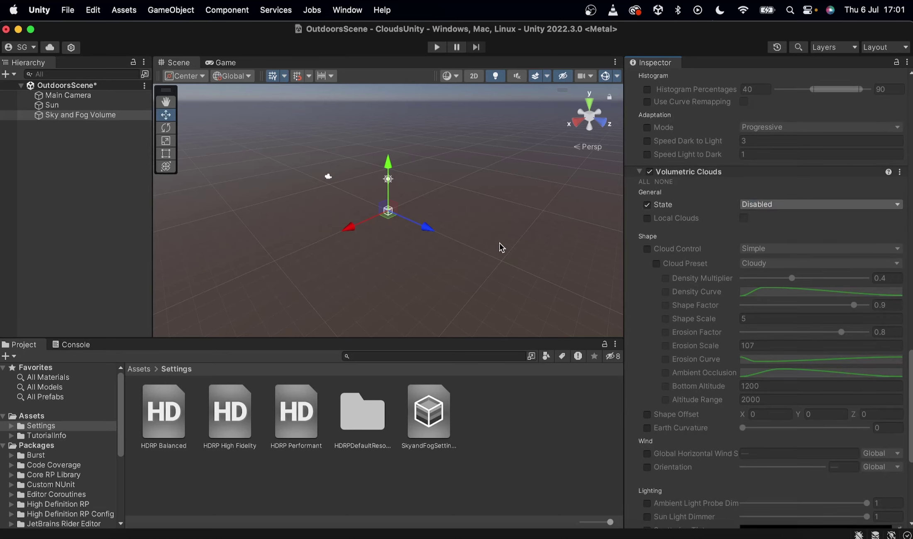
pyautogui.moveTo(499, 247)
pyautogui.mouseDown(button='right')
pyautogui.moveTo(467, 176)
pyautogui.moveTo(475, 174)
pyautogui.mouseUp(button='right')
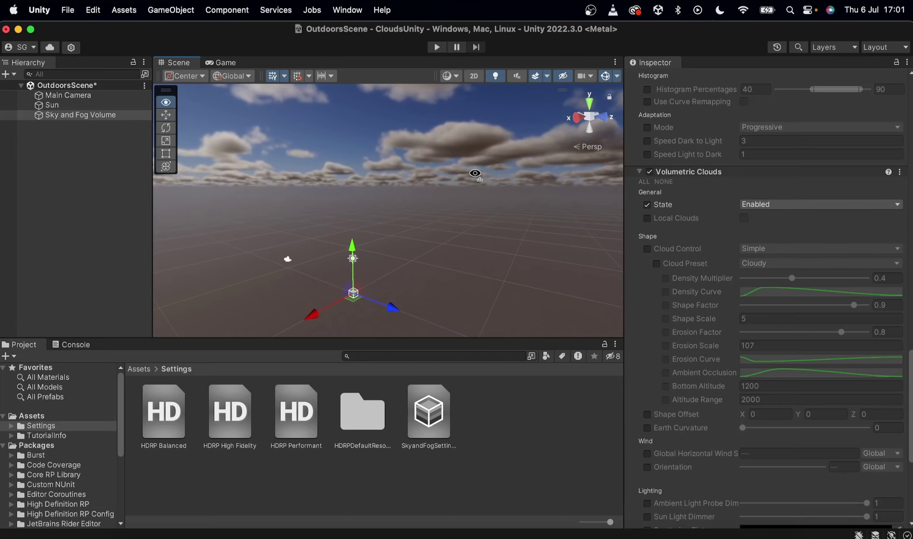
pyautogui.moveTo(426, 198); pyautogui.dragTo(390, 165, button='right')
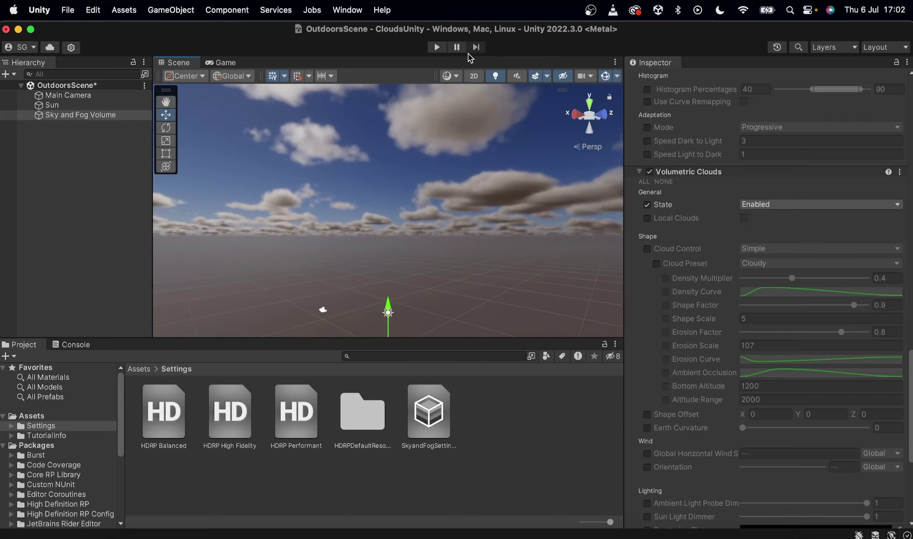
# - In Play mode, override cloud Shape Offset to X -0.45, Y -0.43, Z -0.81
pyautogui.click(443, 49)
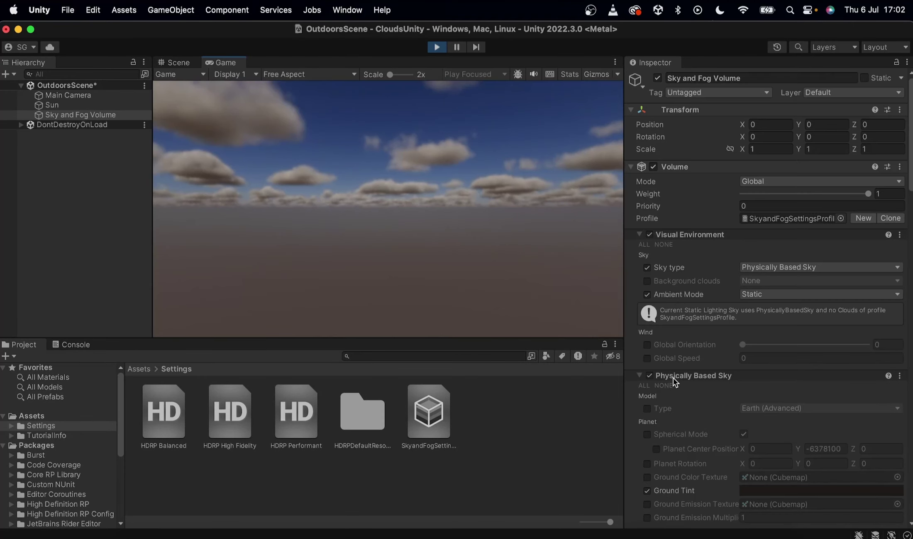
pyautogui.scroll(-10, 673, 378)
pyautogui.scroll(-5, 673, 378)
pyautogui.scroll(-5, 673, 378)
pyautogui.scroll(-5, 673, 378)
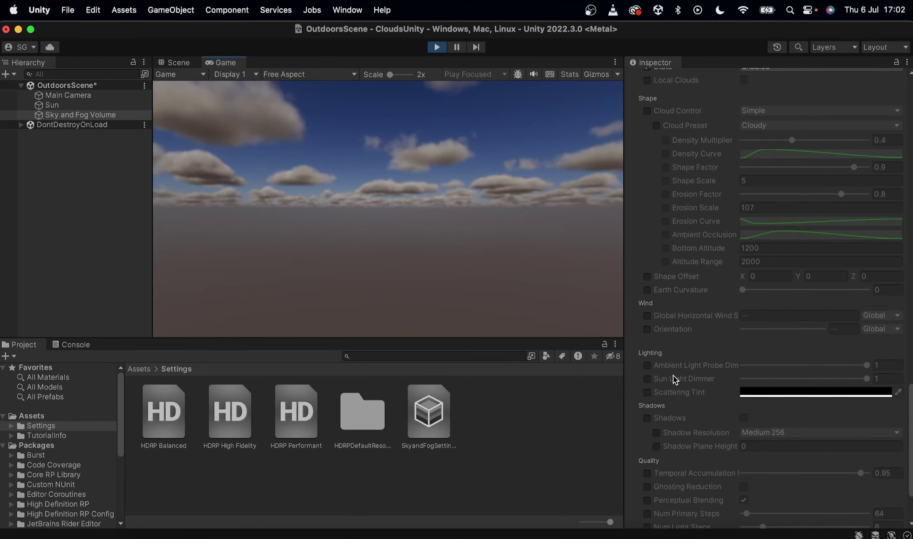
pyautogui.click(647, 276)
pyautogui.moveTo(744, 279); pyautogui.dragTo(752, 280)
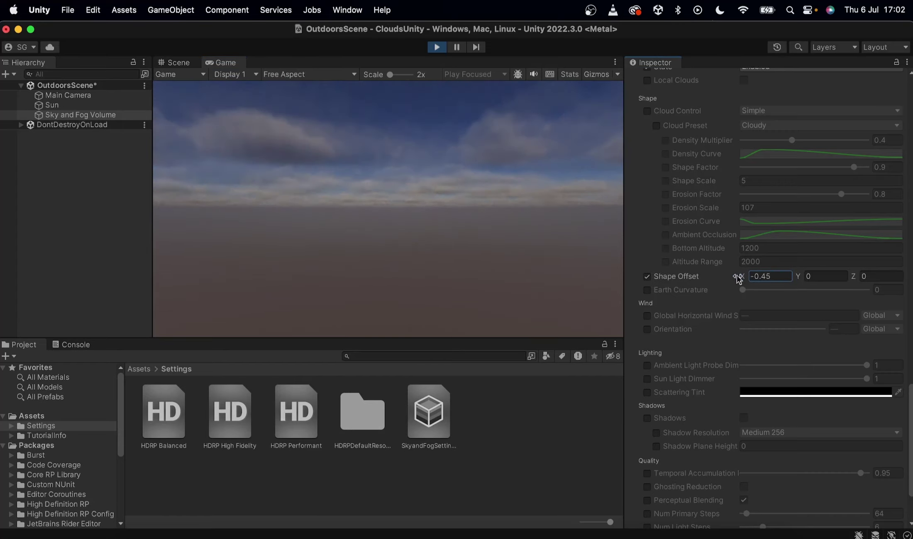
pyautogui.moveTo(750, 277); pyautogui.dragTo(736, 275)
pyautogui.moveTo(796, 282); pyautogui.dragTo(792, 281)
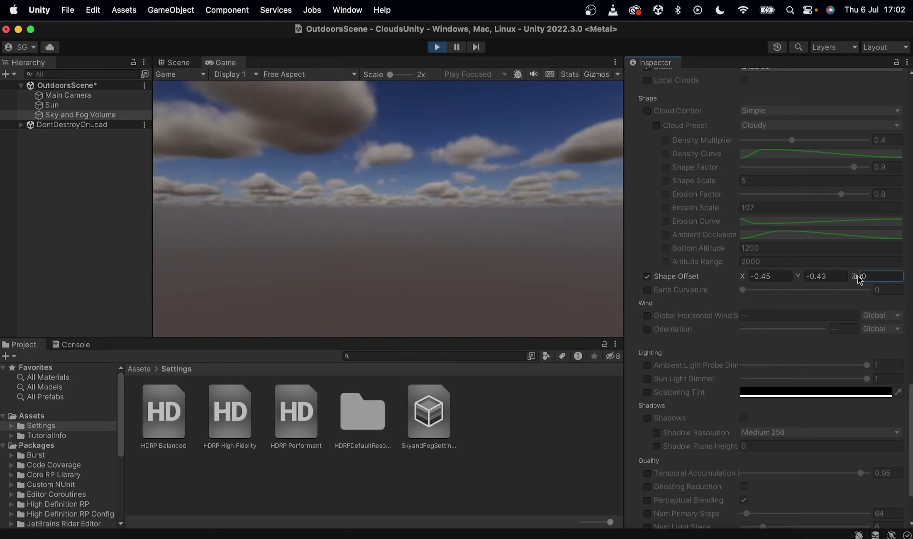
pyautogui.moveTo(853, 277); pyautogui.dragTo(805, 272)
pyautogui.click(438, 49)
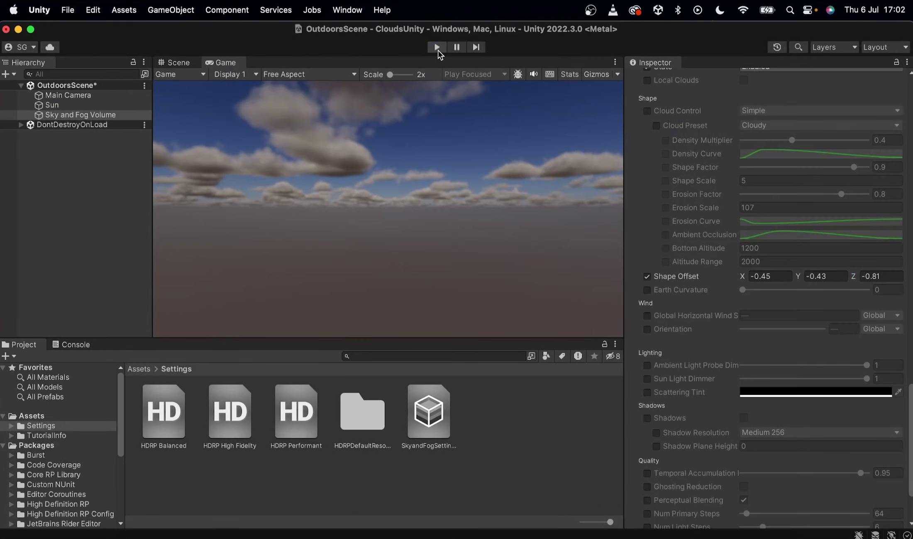
# - Remove the Volumetric Clouds override from the Sky and Fog Volume profile
pyautogui.scroll(-3, 671, 358)
pyautogui.scroll(8, 670, 358)
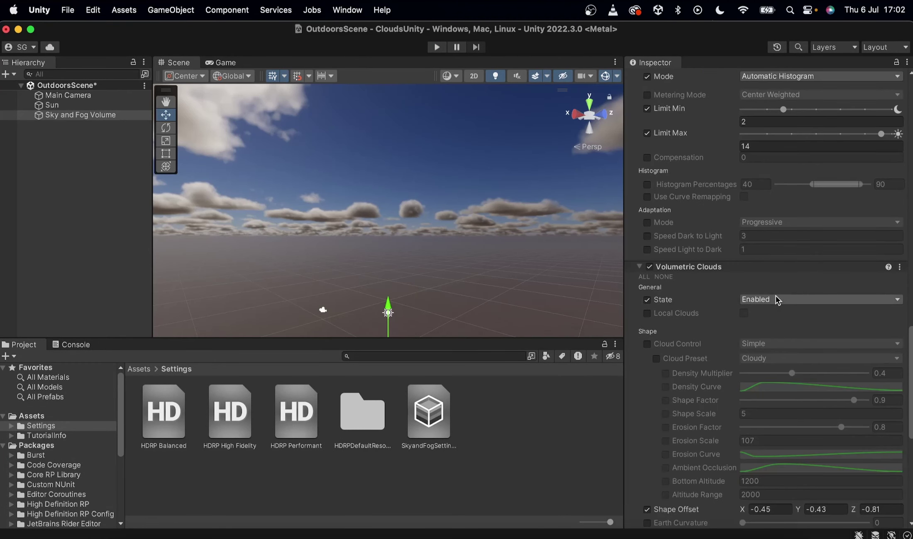
pyautogui.click(899, 267)
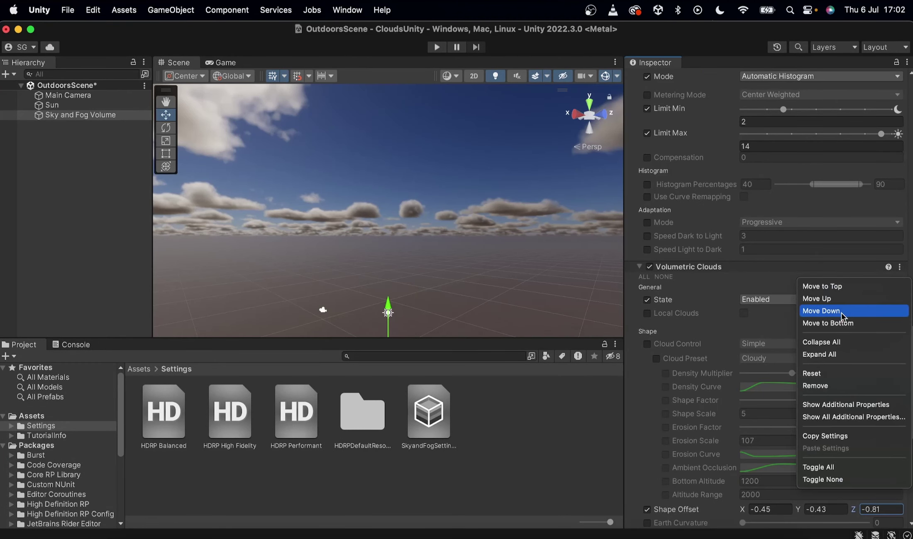
pyautogui.click(826, 386)
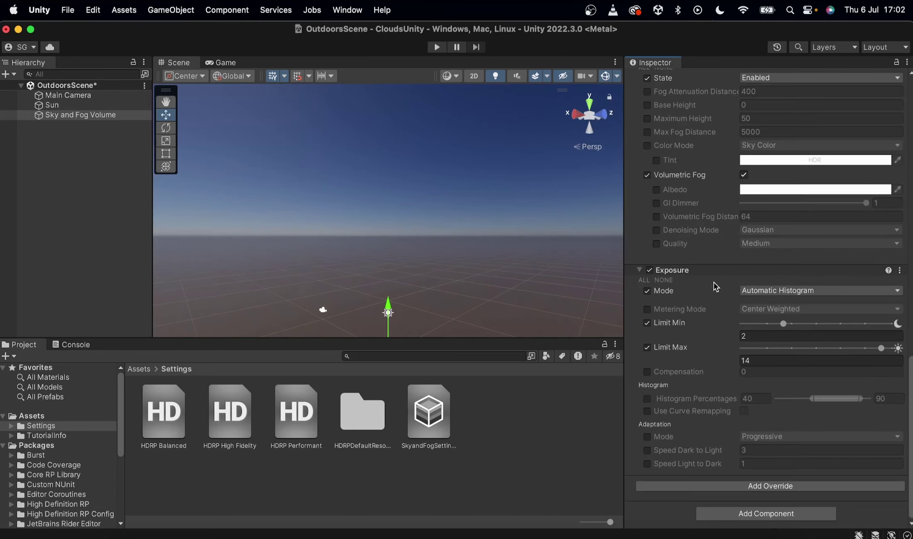
# - Add a Cloud Layer override to the volume profile by searching 'clou'
pyautogui.click(688, 483)
pyautogui.press('BackSpace')
pyautogui.press('BackSpace')
pyautogui.press('BackSpace')
pyautogui.press('BackSpace')
pyautogui.write('c')
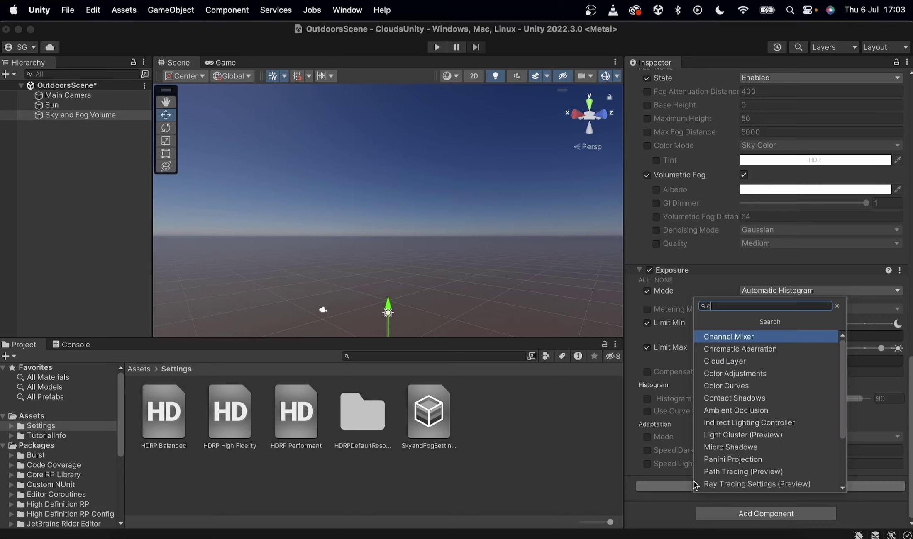
pyautogui.write('loud')
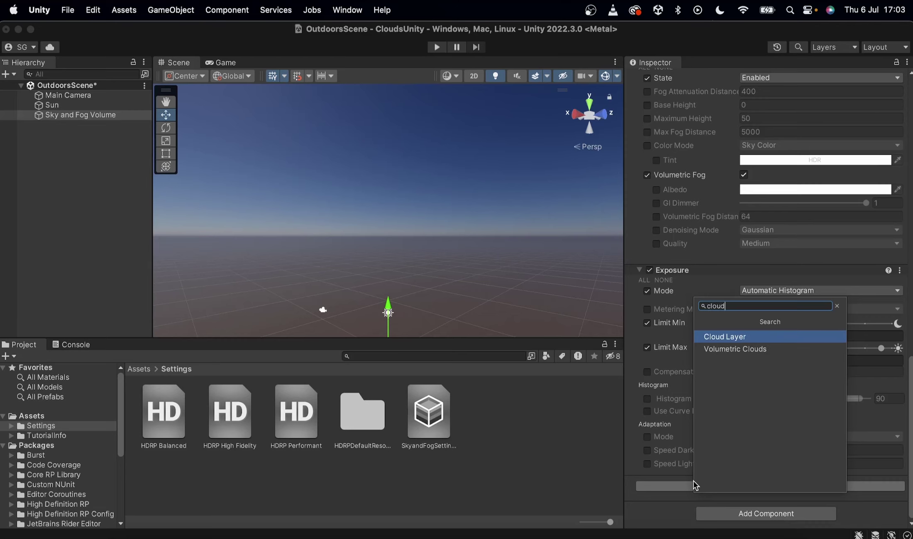
pyautogui.press('Return')
pyautogui.scroll(5, 702, 441)
pyautogui.scroll(10, 703, 441)
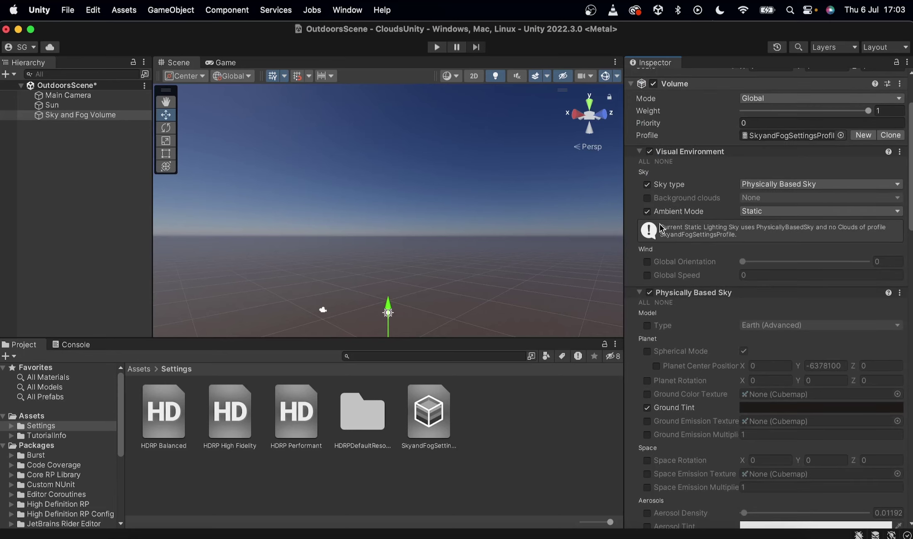
# - Override Visual Environment Background clouds to Cloud Layer
pyautogui.click(647, 199)
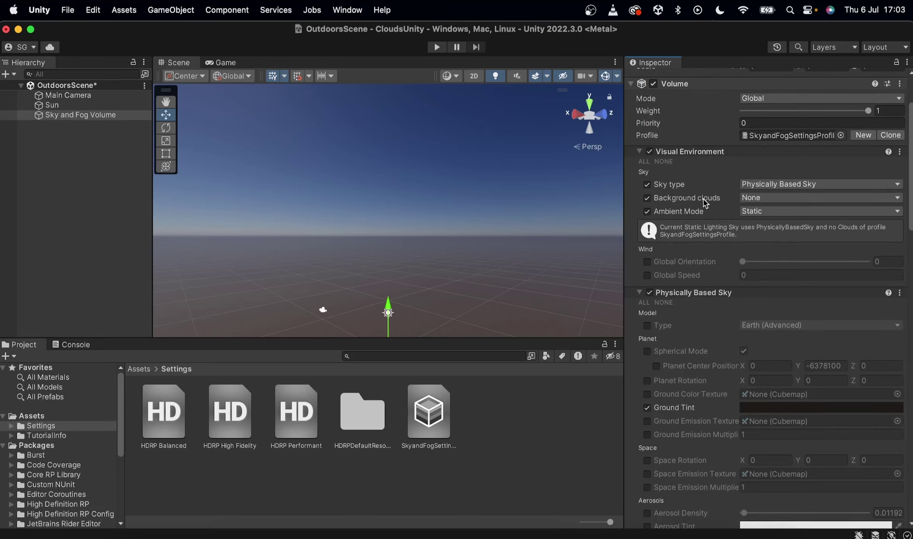
pyautogui.click(752, 198)
pyautogui.click(766, 217)
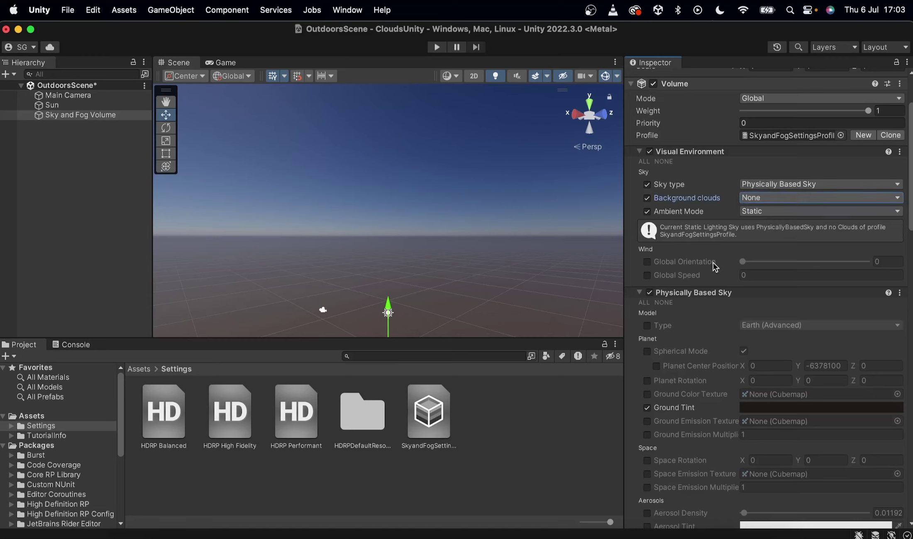
pyautogui.moveTo(563, 253)
pyautogui.keyDown('alt'); pyautogui.mouseDown()
pyautogui.moveTo(564, 244)
pyautogui.moveTo(306, 193)
pyautogui.moveTo(329, 235)
pyautogui.mouseUp(); pyautogui.keyUp('alt')
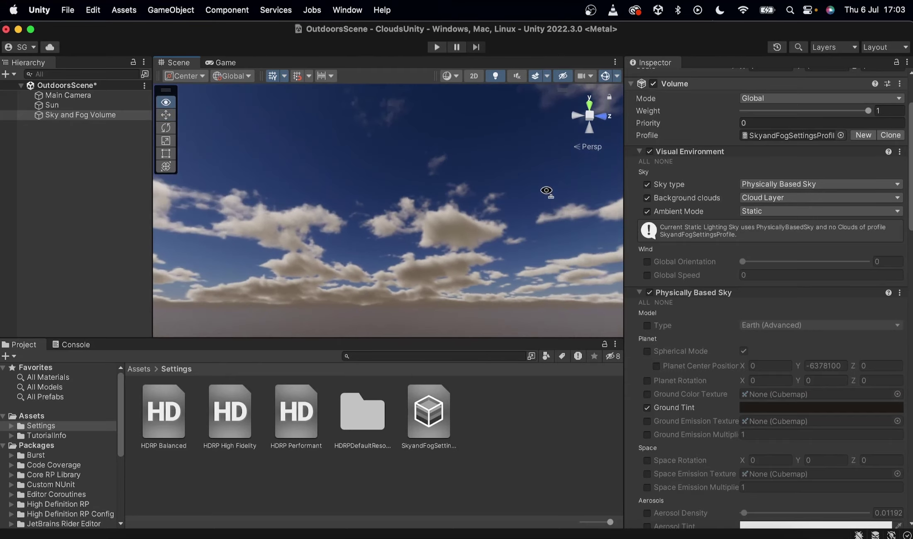
# - Override the Cloud Layer Rotation and set it to 360
pyautogui.scroll(-3, 689, 307)
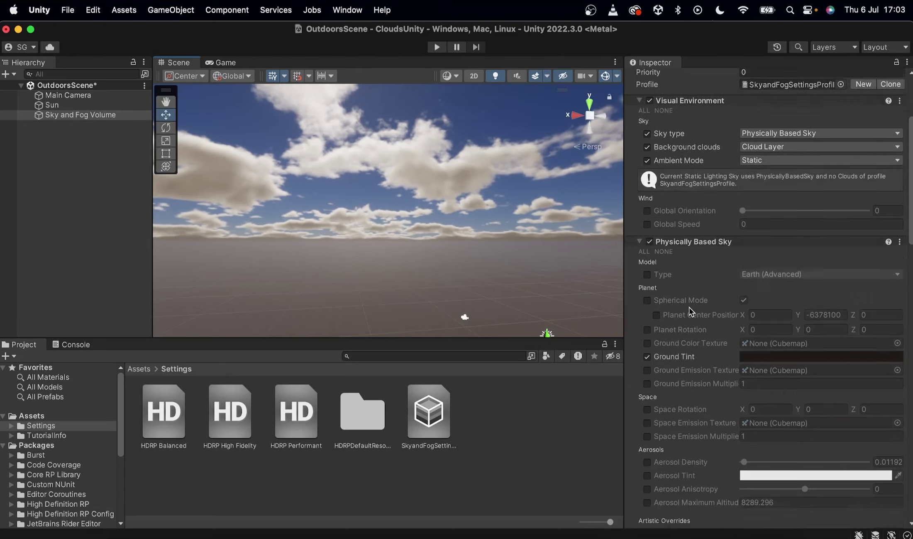
pyautogui.scroll(-10, 689, 307)
pyautogui.scroll(-10, 689, 308)
pyautogui.scroll(-10, 689, 308)
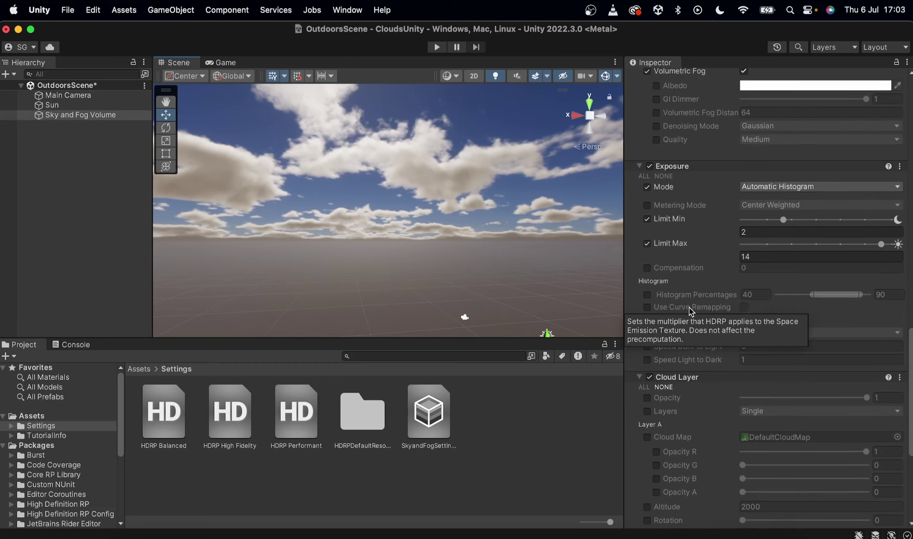
pyautogui.scroll(-10, 688, 308)
pyautogui.scroll(-3, 689, 307)
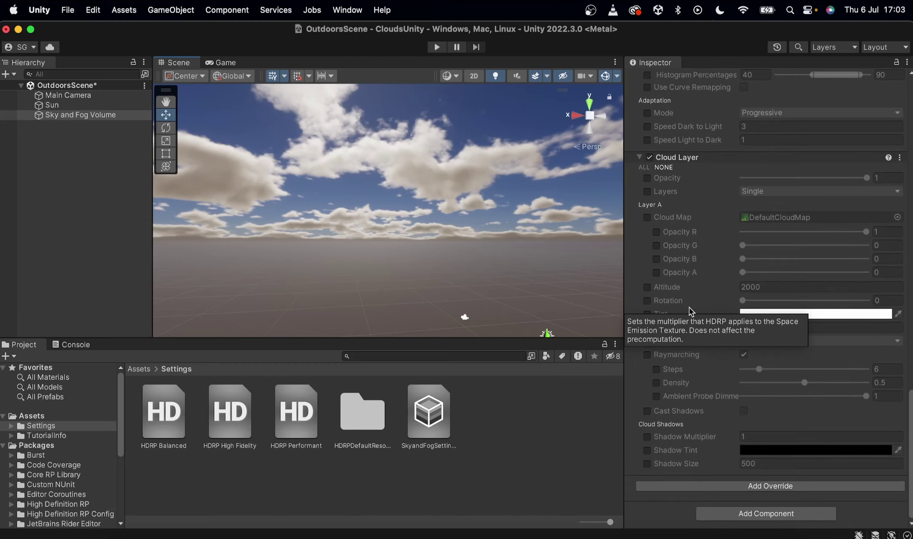
pyautogui.click(646, 301)
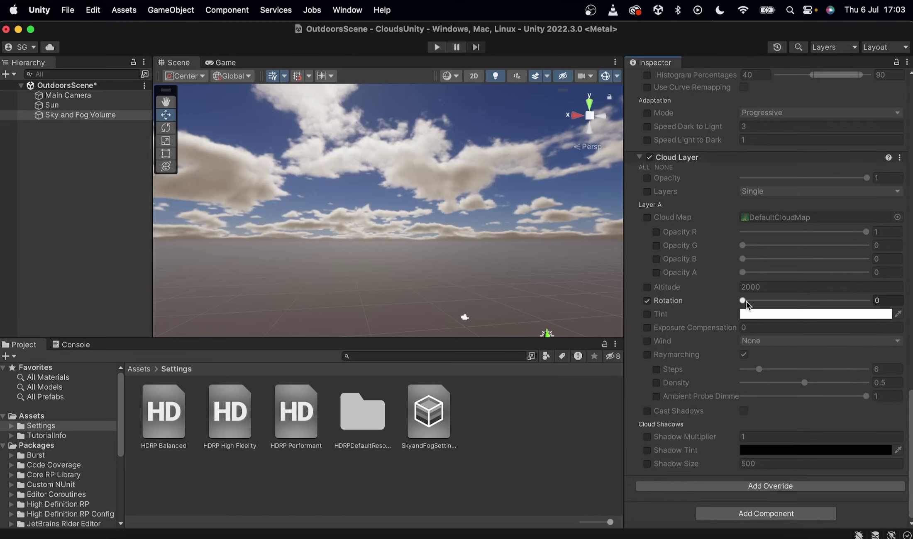
pyautogui.moveTo(743, 301); pyautogui.dragTo(759, 302)
# - Re-add a Volumetric Clouds override via 'Vo' and set its State to Enabled
pyautogui.click(688, 485)
pyautogui.write('Volu')
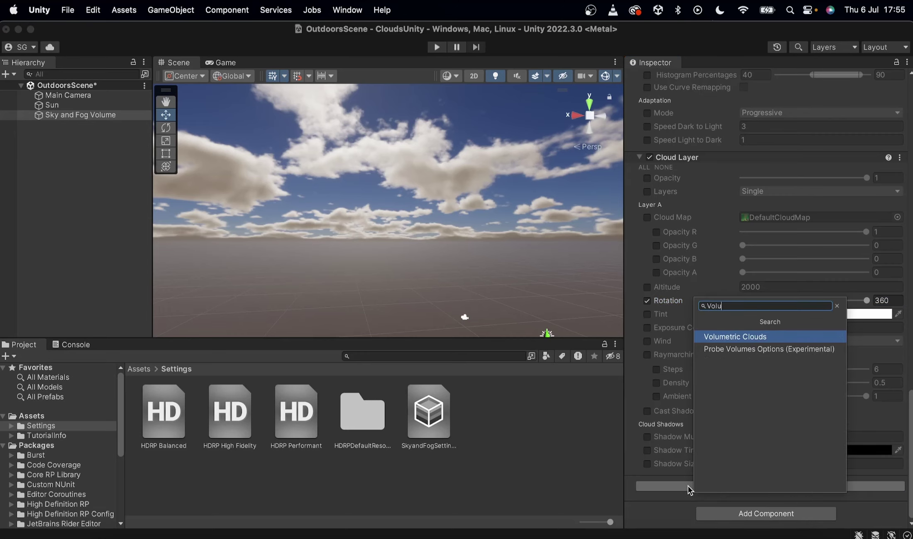
pyautogui.press('Return')
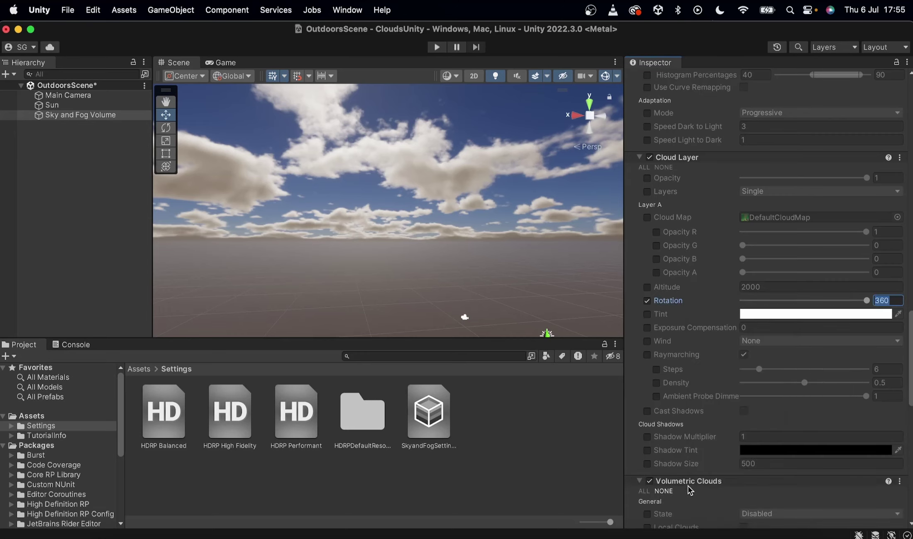
pyautogui.scroll(-3, 689, 485)
pyautogui.scroll(-2, 688, 486)
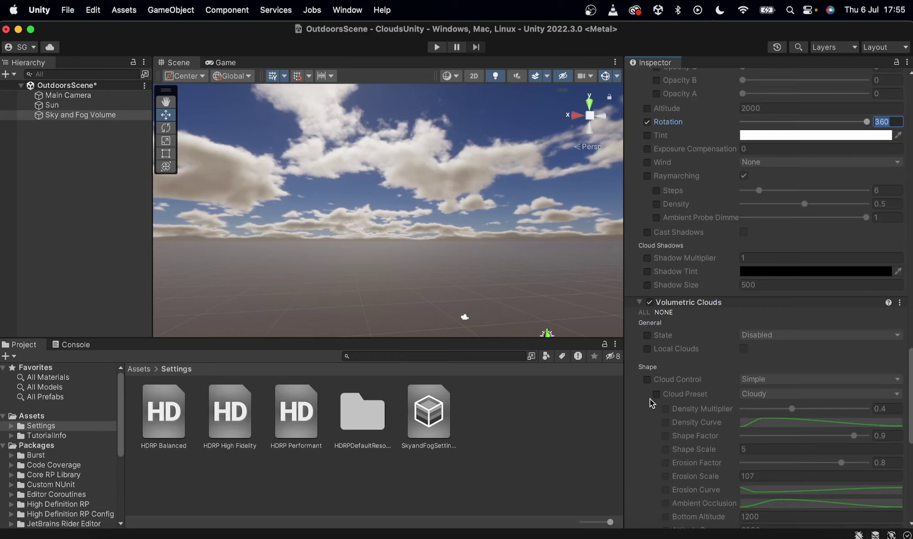
pyautogui.click(647, 336)
pyautogui.click(751, 335)
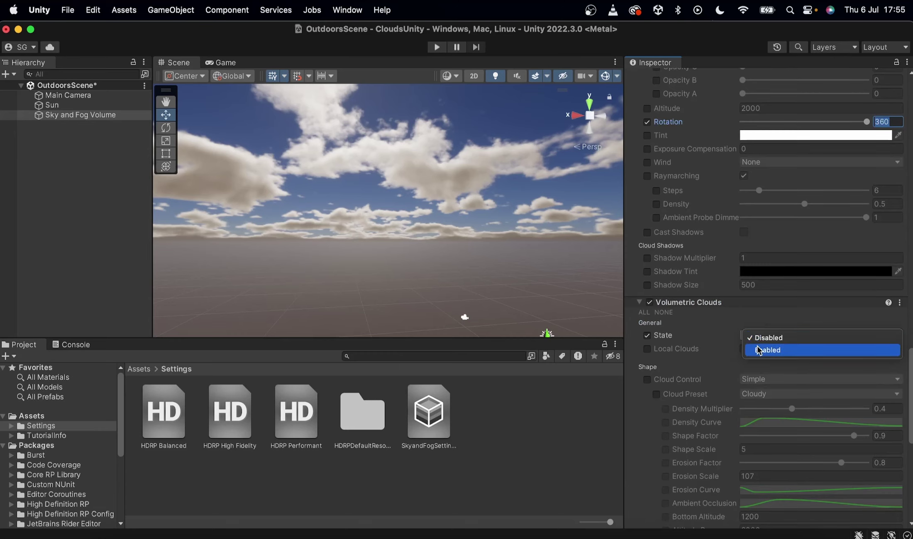
pyautogui.click(755, 350)
# - Turn the view up toward the clouds and maximize the Scene view
pyautogui.moveTo(544, 283); pyautogui.dragTo(469, 235, button='right')
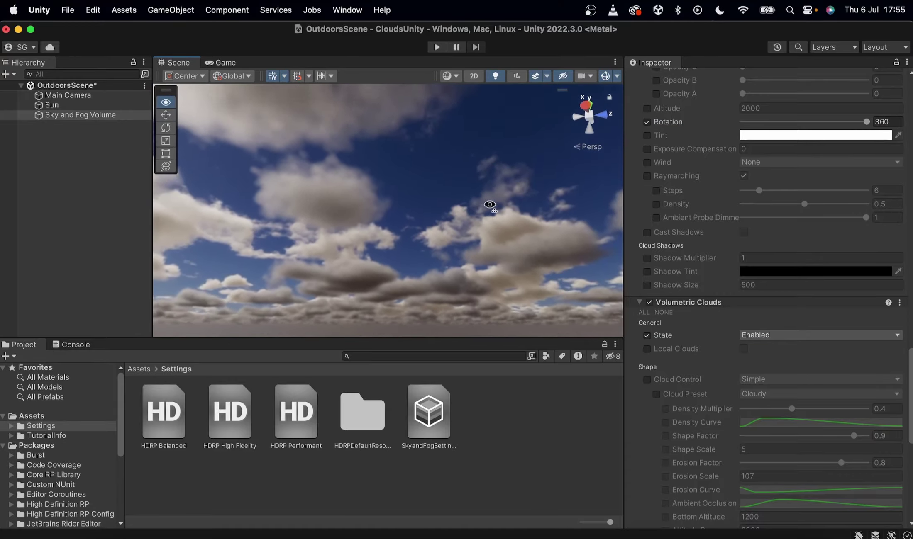
pyautogui.moveTo(469, 235); pyautogui.dragTo(366, 155, button='right')
pyautogui.hotkey('shift', 'space')
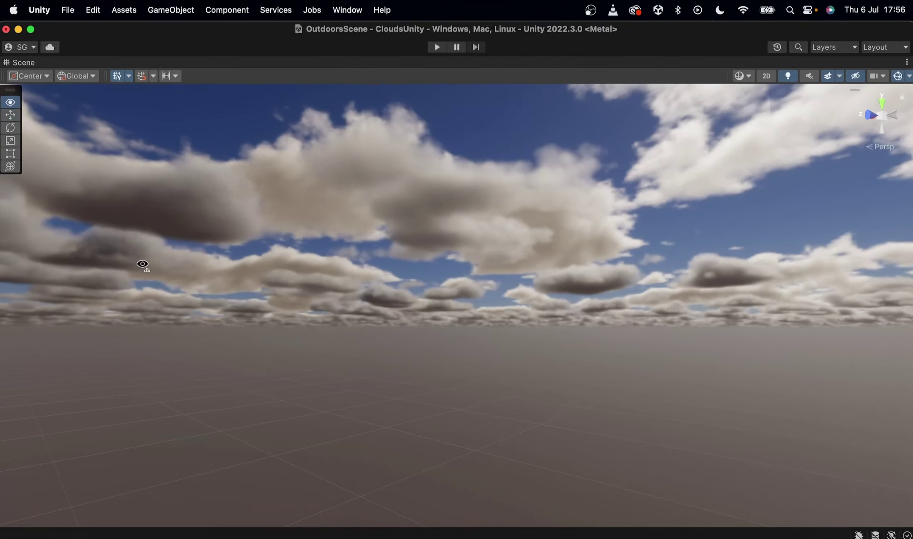